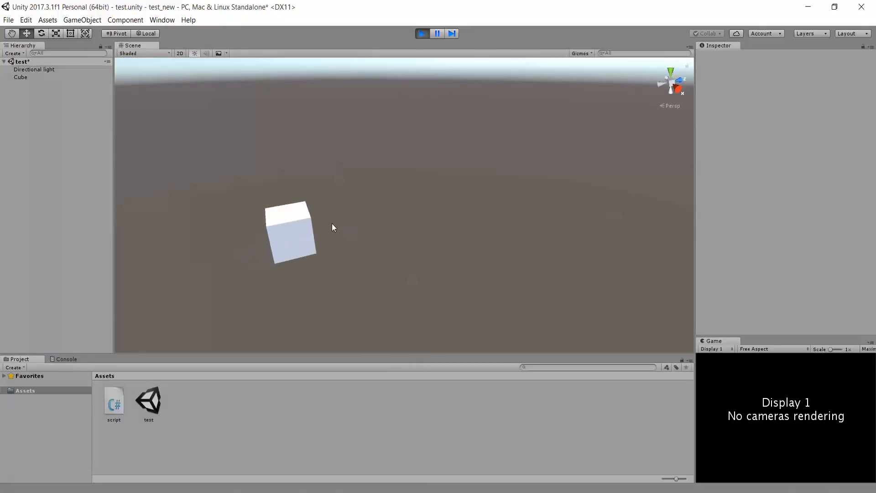
Step: Select the moving cube and lock the scene view so it follows the cube during play mode
left_click(318, 221)
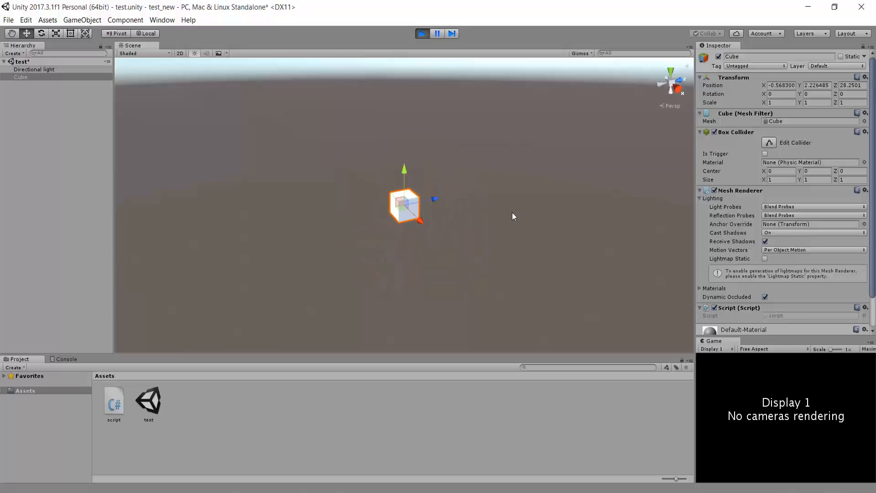
right_click_drag(497, 219, 519, 218)
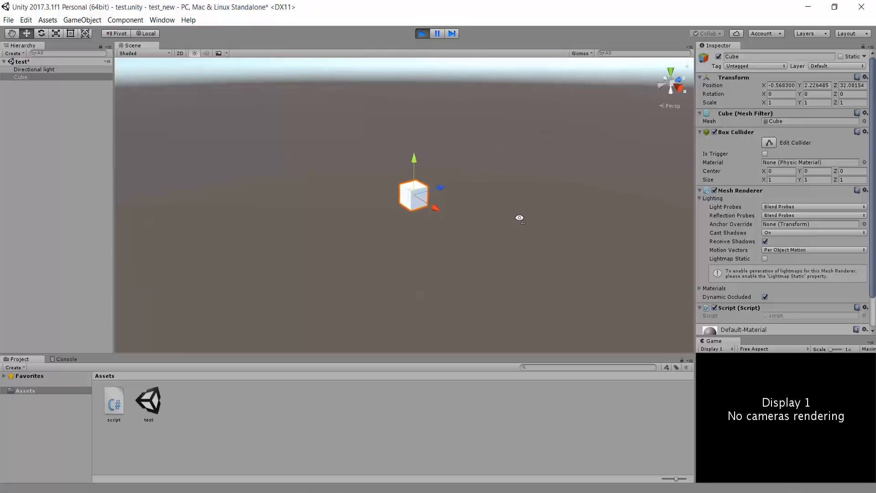
key("shift+f")
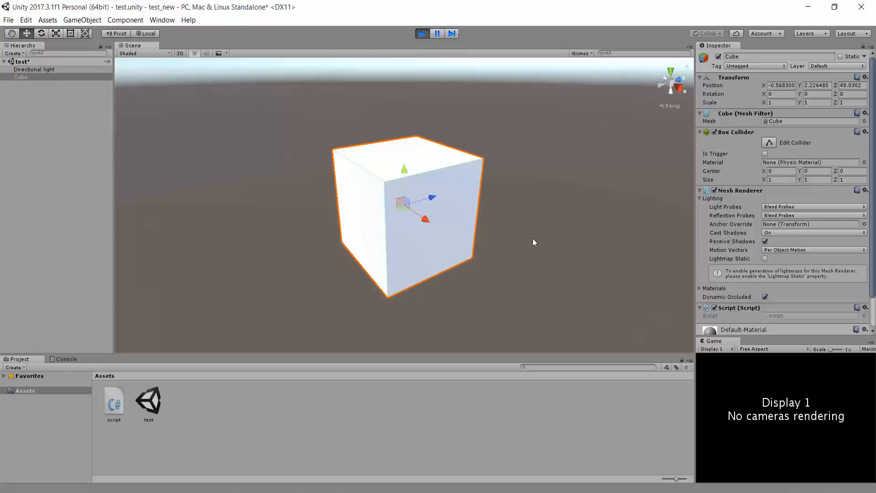
scroll(532, 236, "down", 10)
right_click_drag(525, 226, 580, 183)
Step: Refocus the scene view on the moving Cube from its entry in the object list
double_click(25, 77)
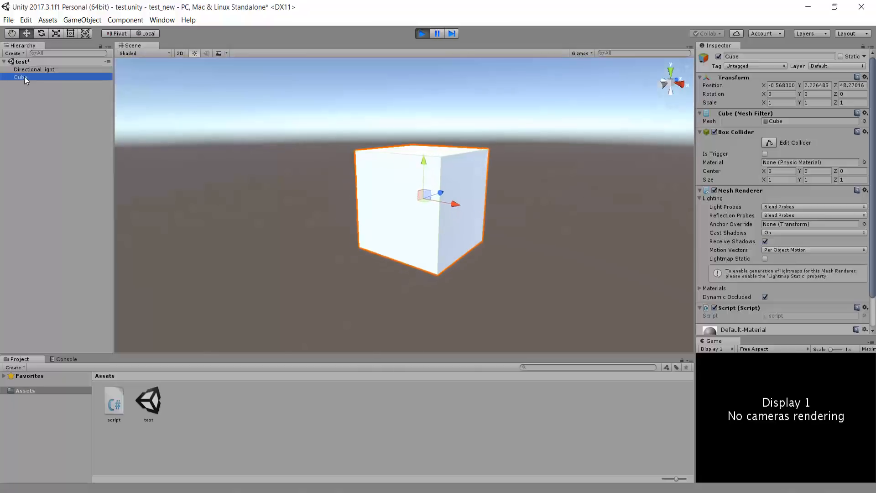
right_click_drag(555, 146, 528, 161)
double_click(20, 75)
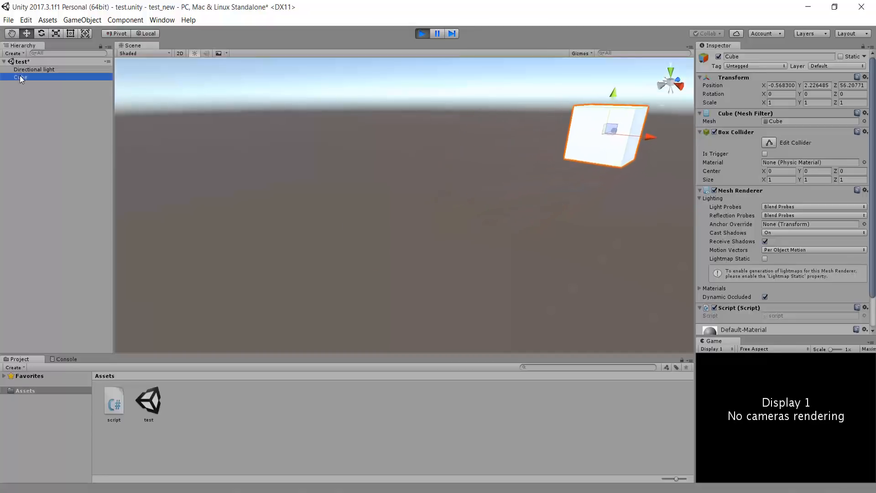
key("F2")
left_click(212, 118)
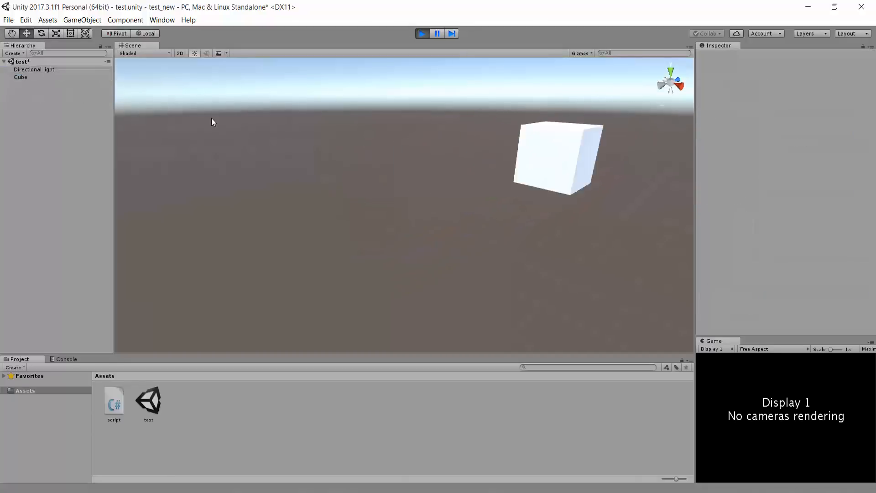
double_click(18, 77)
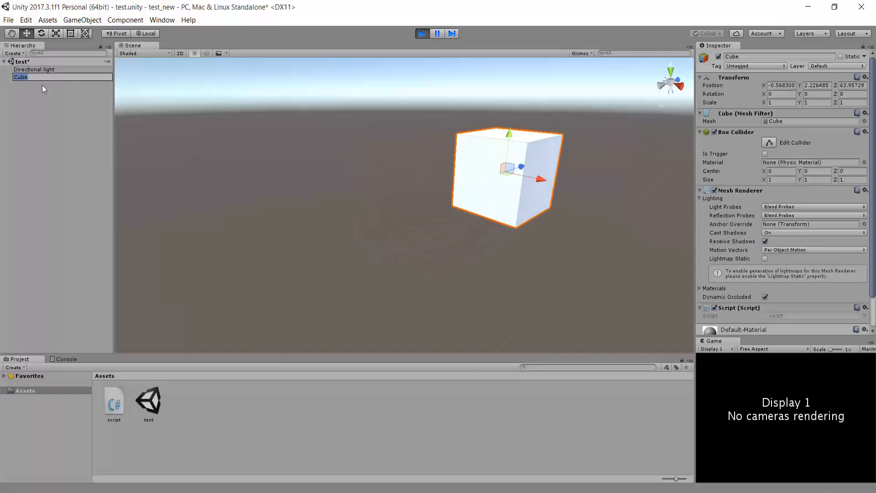
left_click(21, 92)
double_click(20, 76)
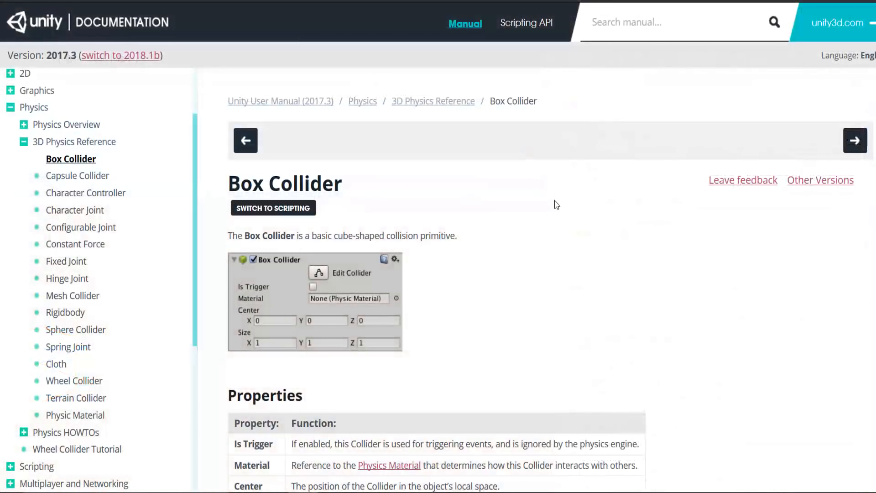
Step: Read the Box Collider manual page through its properties and details sections
scroll(478, 229, "down", 1)
scroll(513, 214, "down", 7)
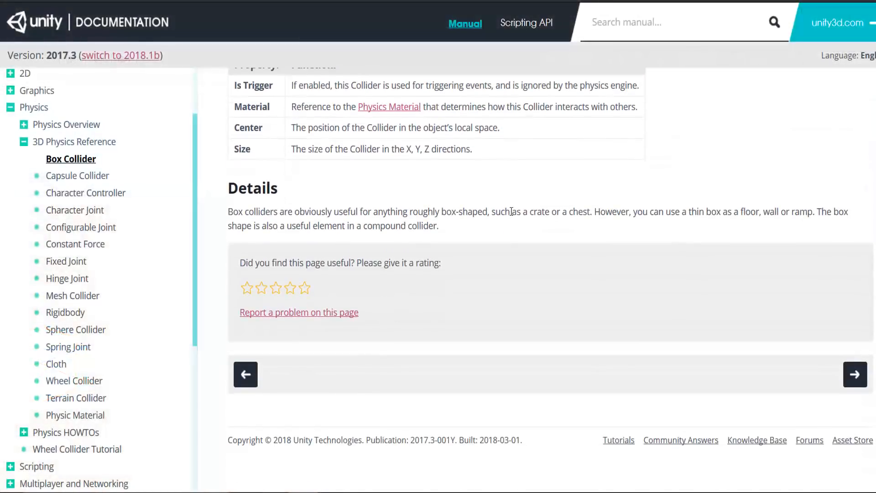
scroll(511, 211, "up", 8)
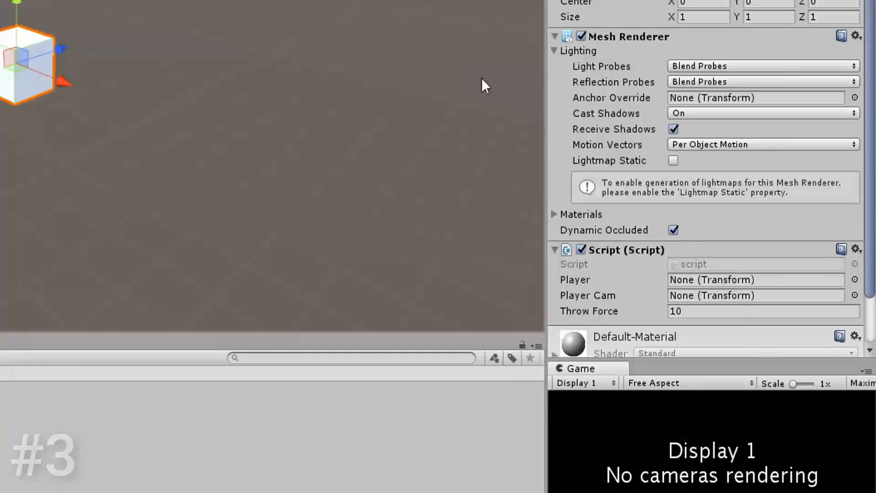
Step: Open the reference for the cube's Script component
left_click(842, 249)
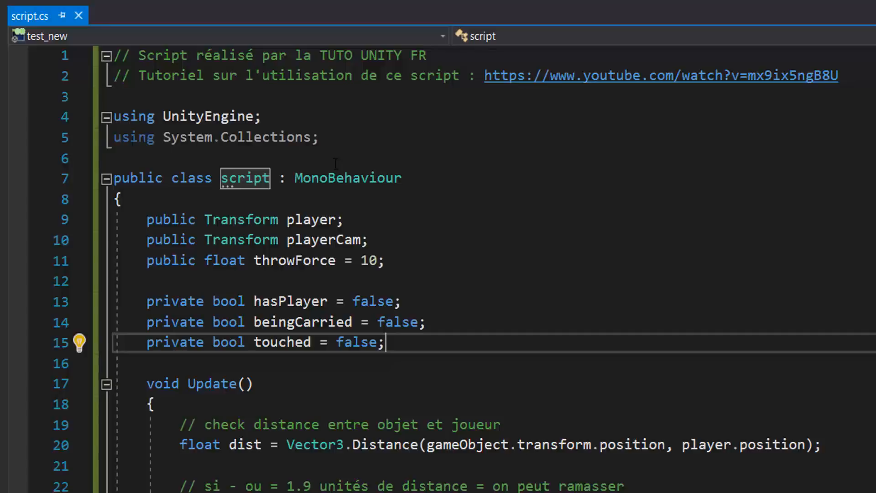
left_click(336, 164)
key("Return")
type("[HelpURL(\"https://www.tutounity.fr/script.php?id=15\")]")
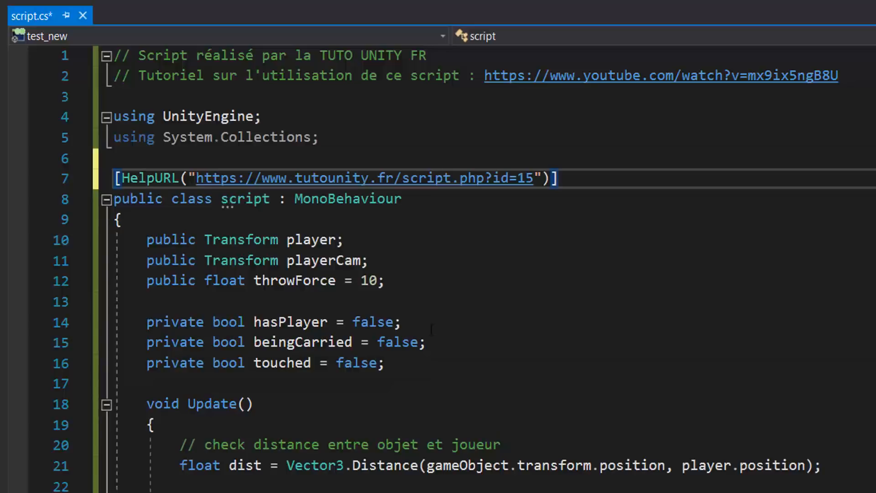
left_click_drag(114, 178, 439, 228)
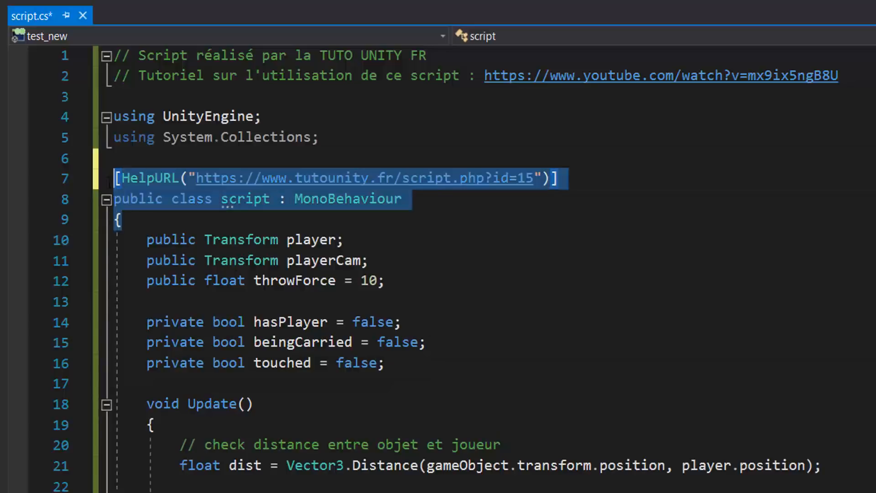
left_click(439, 228)
key("ctrl+s")
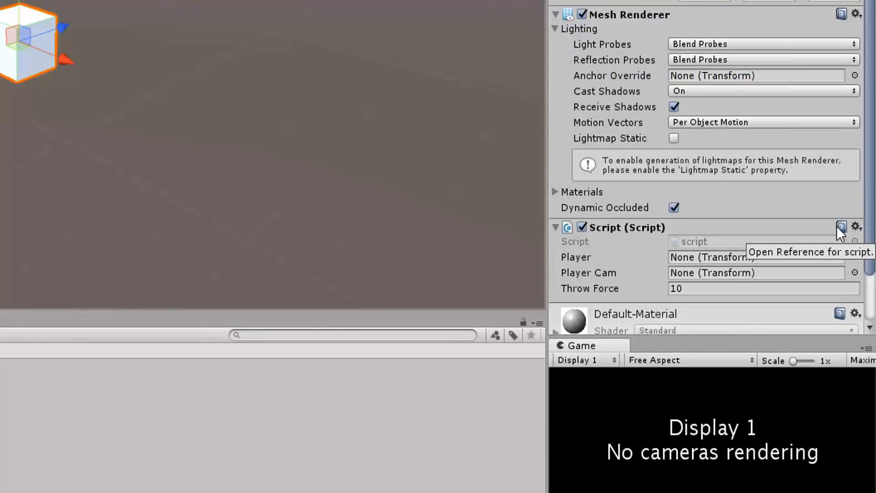
Step: Look through the PickableObject.cs code on the Script component's custom reference page
scroll(556, 212, "down", 5)
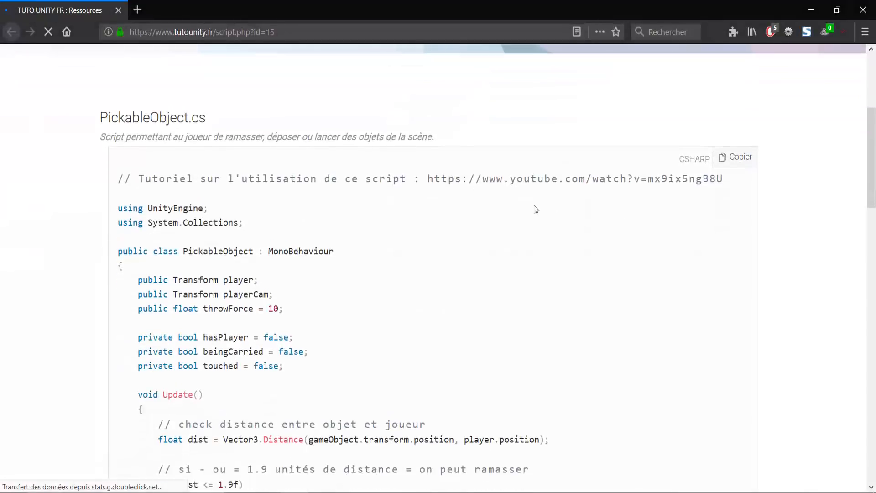
left_click_drag(152, 137, 214, 342)
left_click(370, 363)
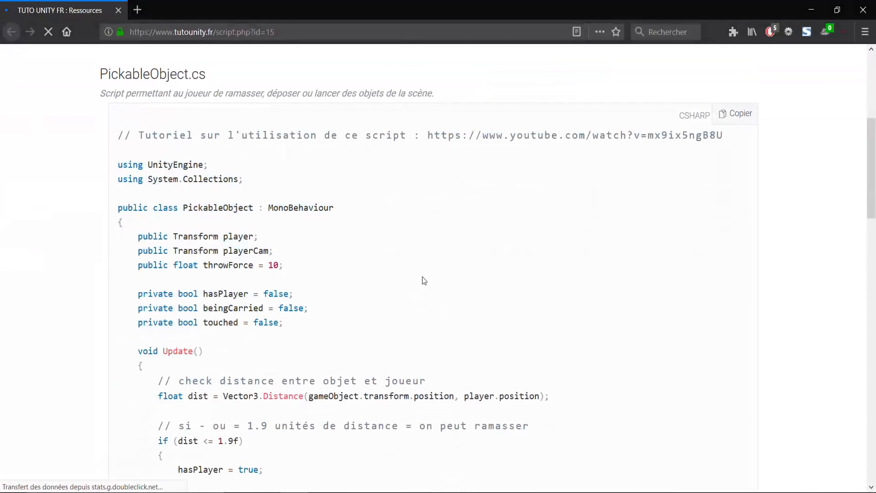
scroll(422, 280, "down", 15)
scroll(423, 280, "up", 20)
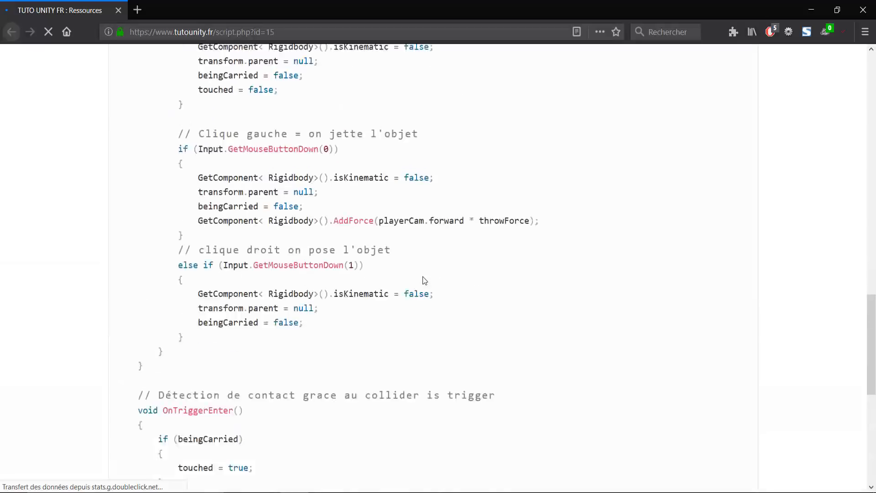
scroll(423, 280, "up", 2)
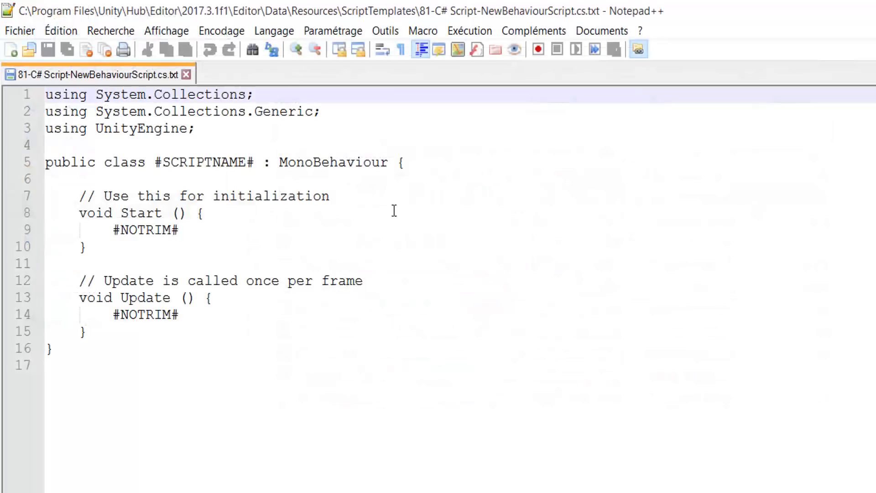
Step: Insert the comment "// Le template de ce script a été modifié manuellement !" above the using lines of the C# script template
key("Return")
key("Return")
key("Up")
key("Up")
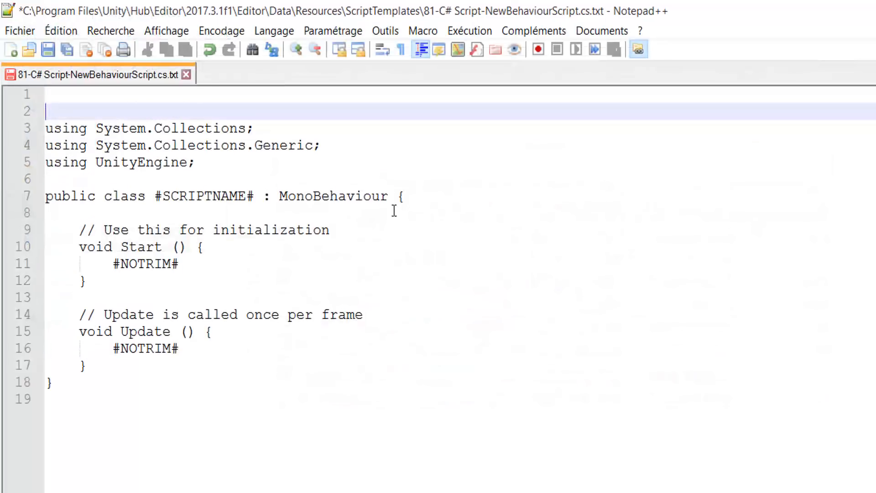
type("// Le template de ce script a été modifié manuellement !")
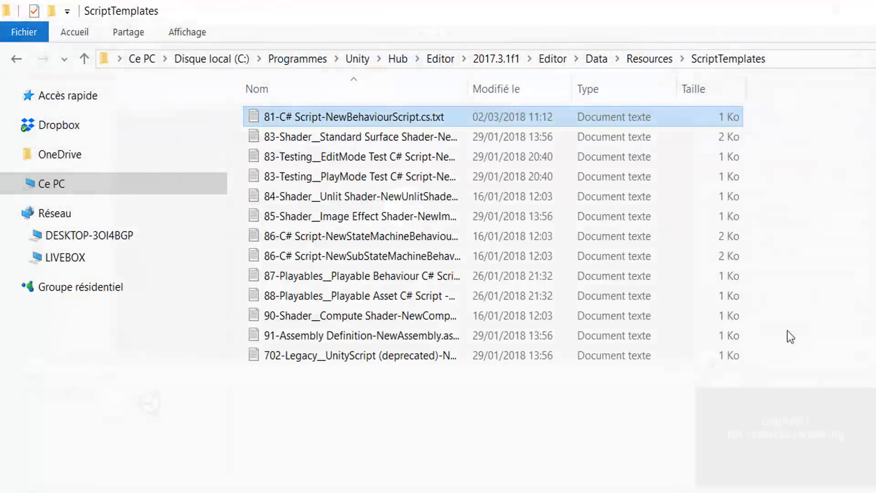
Step: Create a new C# script named monScript in the Unity project's Assets folder
right_click(212, 410)
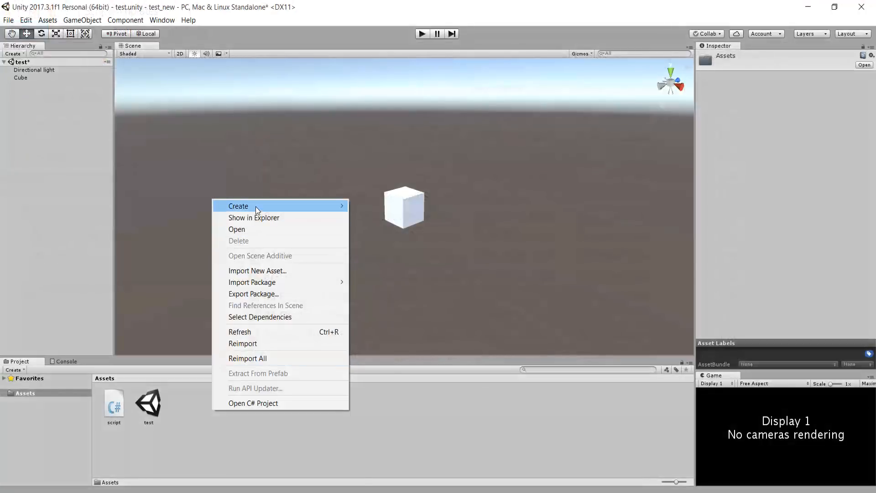
mouse_move(256, 206)
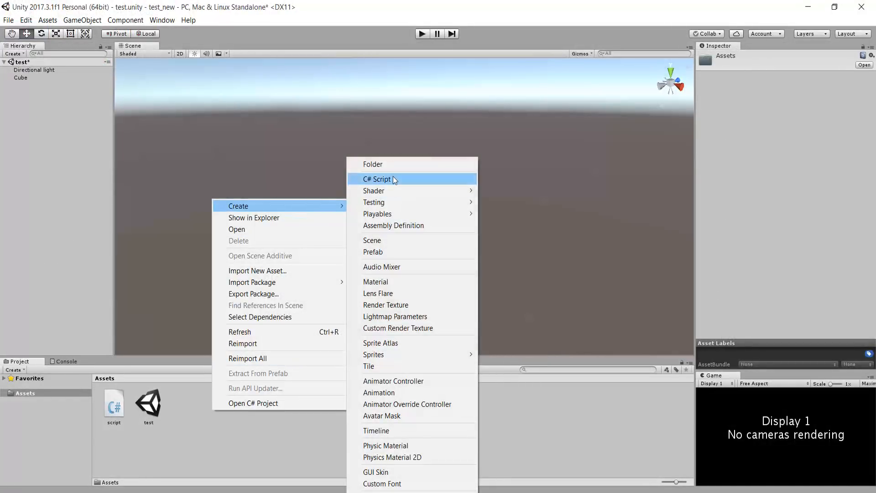
left_click(384, 179)
type("monScript")
key("Return")
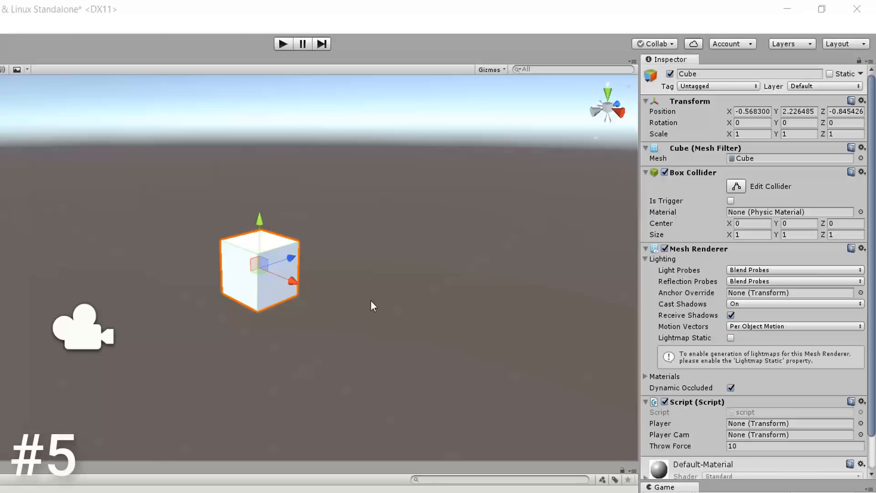
Step: Select the cube in the scene and lock the Inspector on it
left_click(332, 341)
left_click(285, 279)
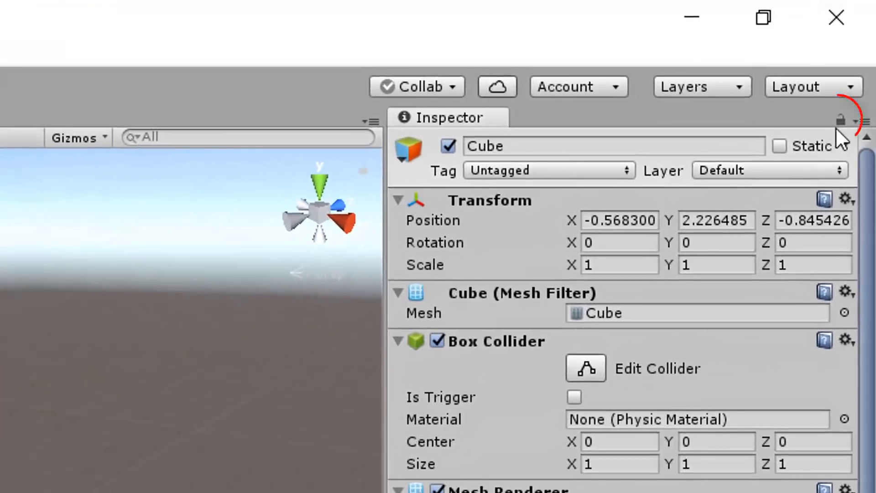
left_click(840, 120)
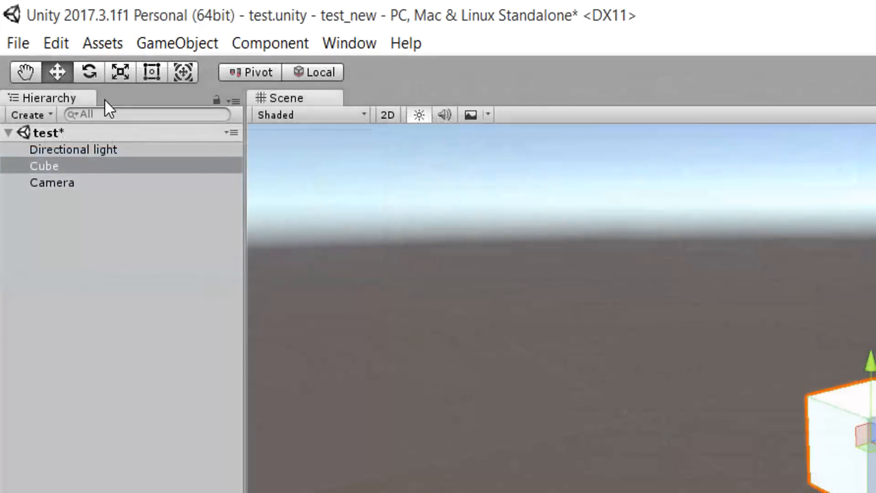
Step: Add a second Inspector tab beside the Hierarchy and select the camera in the scene
left_click(105, 99)
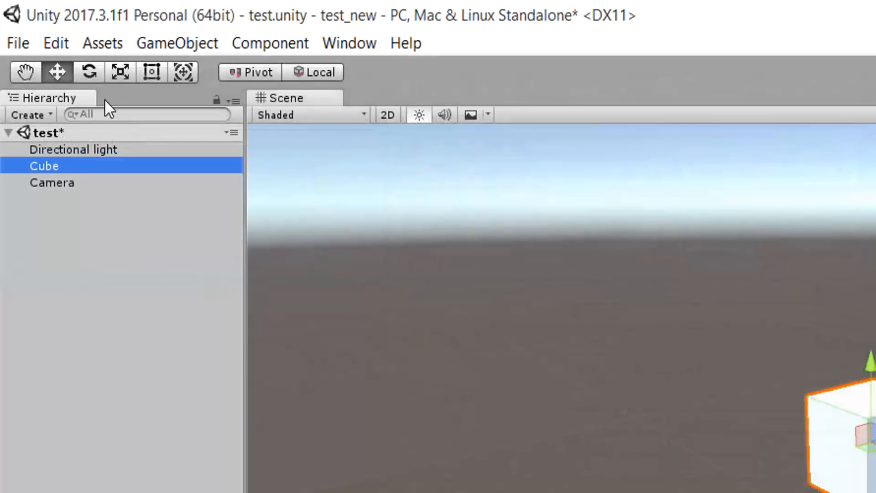
right_click(87, 101)
mouse_move(172, 169)
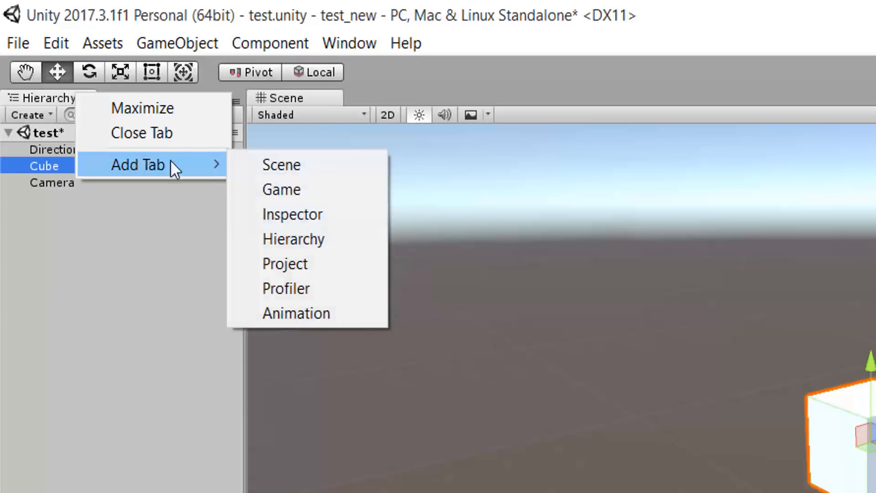
left_click(305, 212)
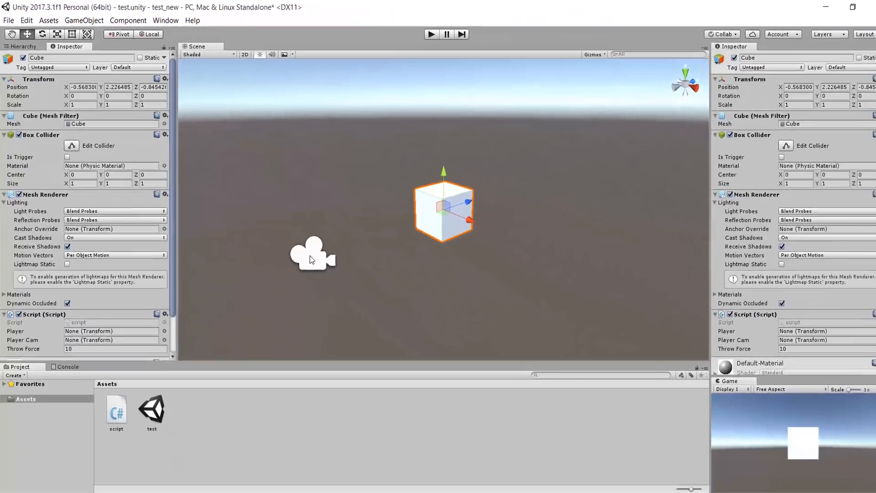
left_click(310, 258)
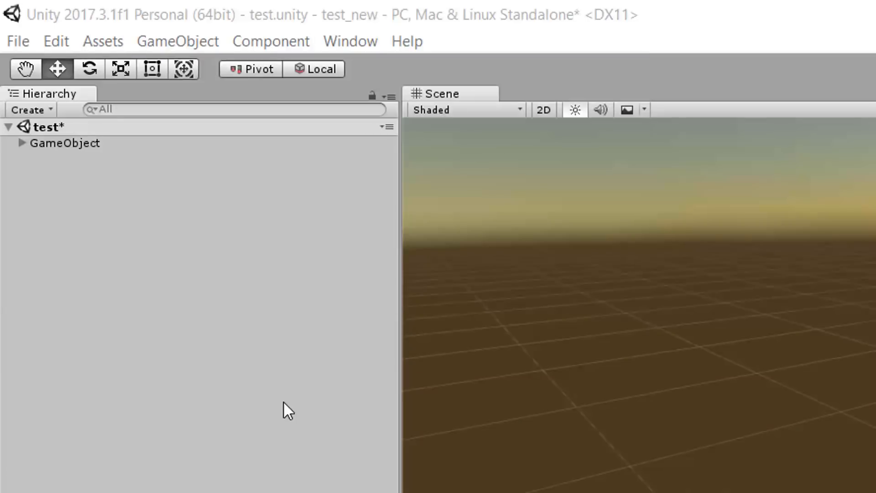
Step: Expand the nested GameObjects one level at a time and select the deepest child
left_click(21, 142)
left_click(37, 160)
left_click(36, 159)
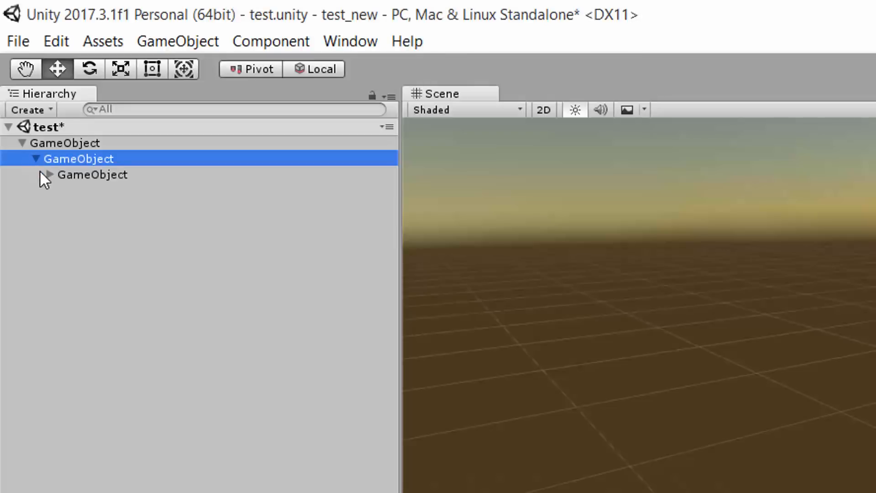
left_click(50, 175)
left_click(64, 190)
left_click(89, 207)
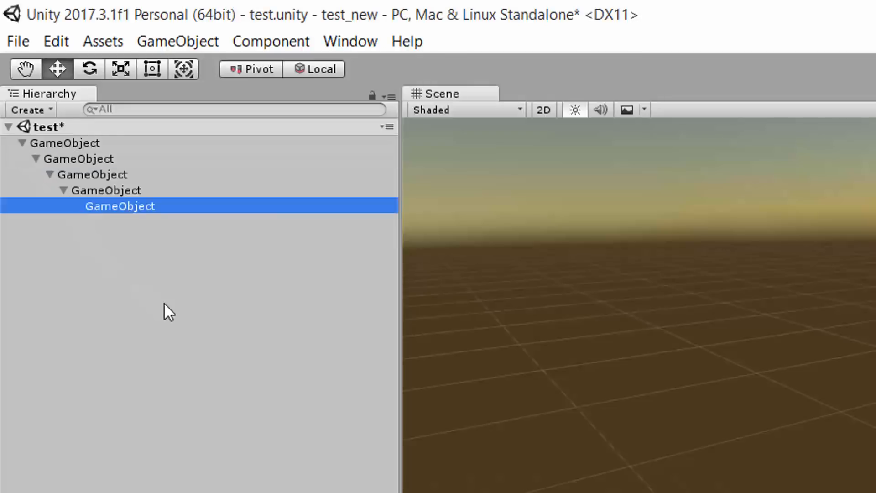
Step: Collapse the nested GameObjects one level at a time up to the root
left_click(63, 190)
left_click(49, 175)
left_click(36, 158)
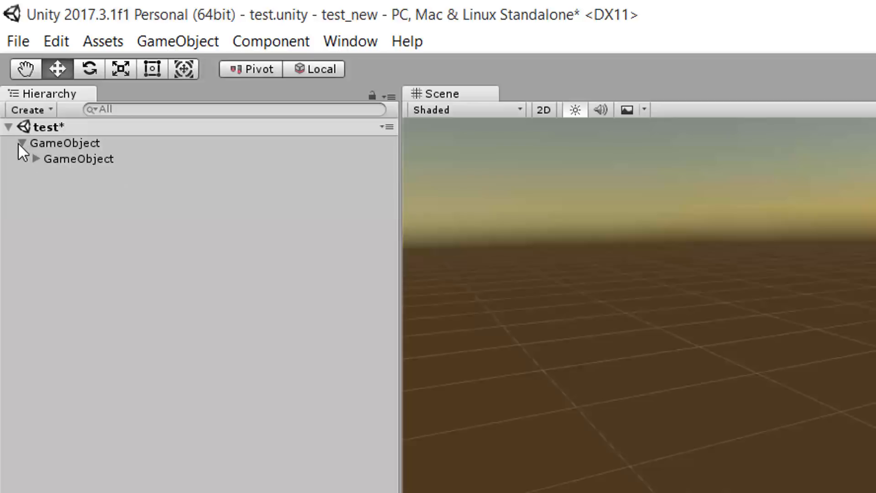
left_click(21, 144)
Step: Expand all levels under the root GameObject at once and collapse them all at once
key("alt")
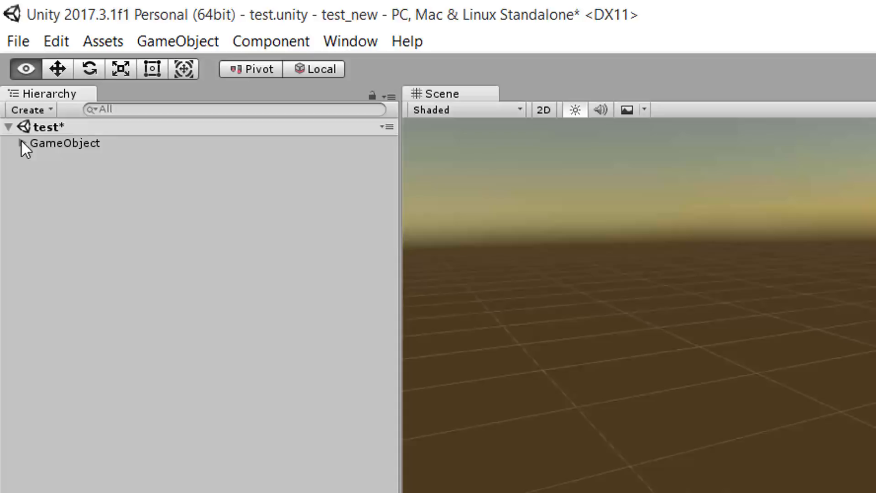
left_click(21, 142, "alt")
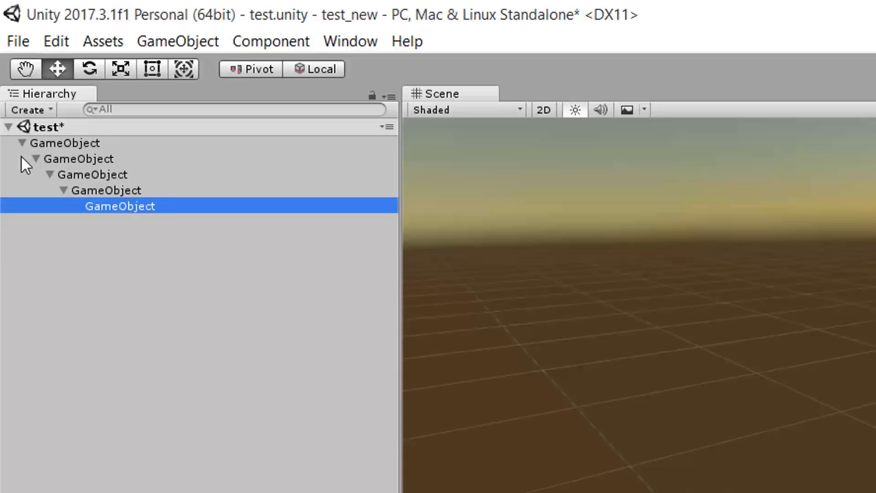
key("alt")
left_click(21, 143, "alt")
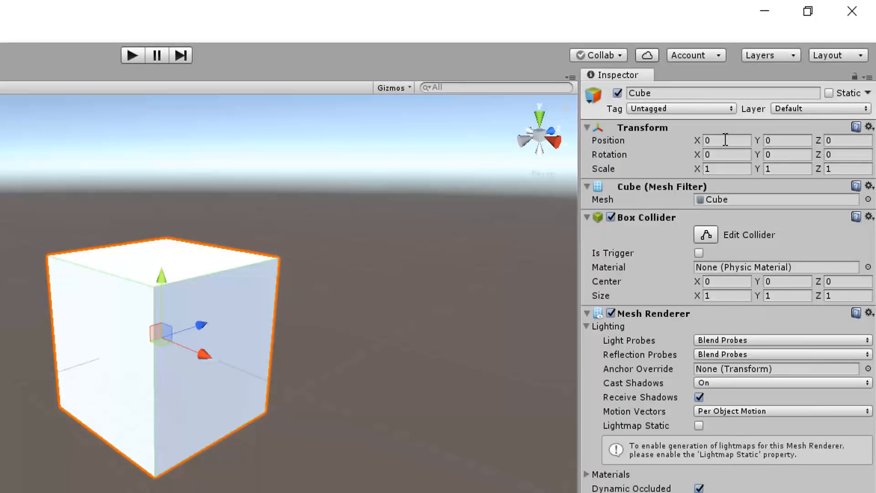
Step: Set the cube's X position with the expression 23.75+13.89*2.5, deselect the cube and select it again in the scene
left_click(725, 139)
type("23.75")
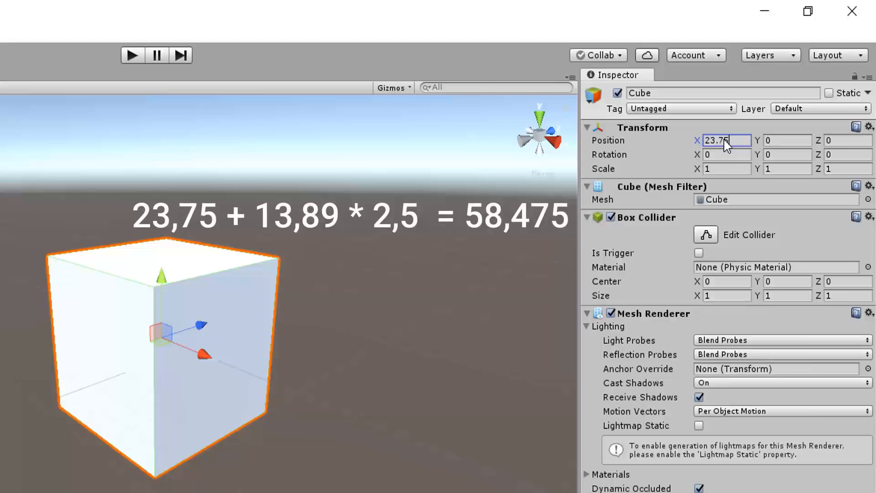
type("+13.89*2.5")
key("Return")
scroll(355, 307, "down", 8)
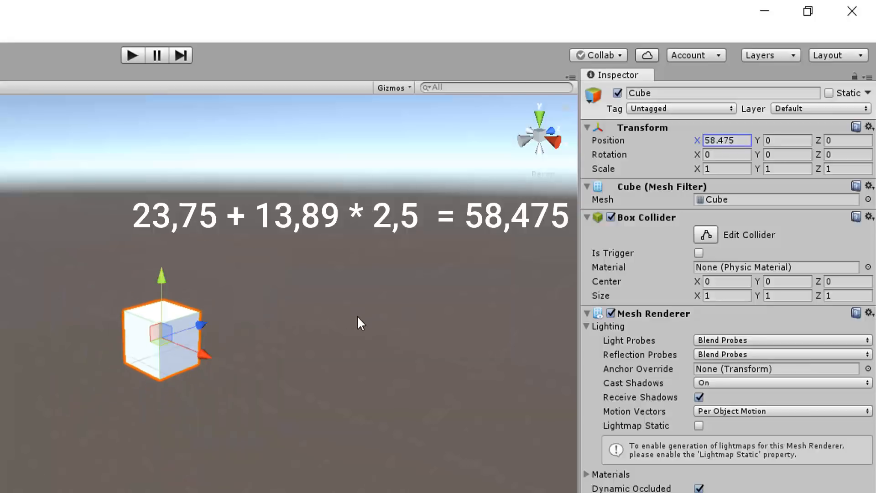
left_click(479, 314)
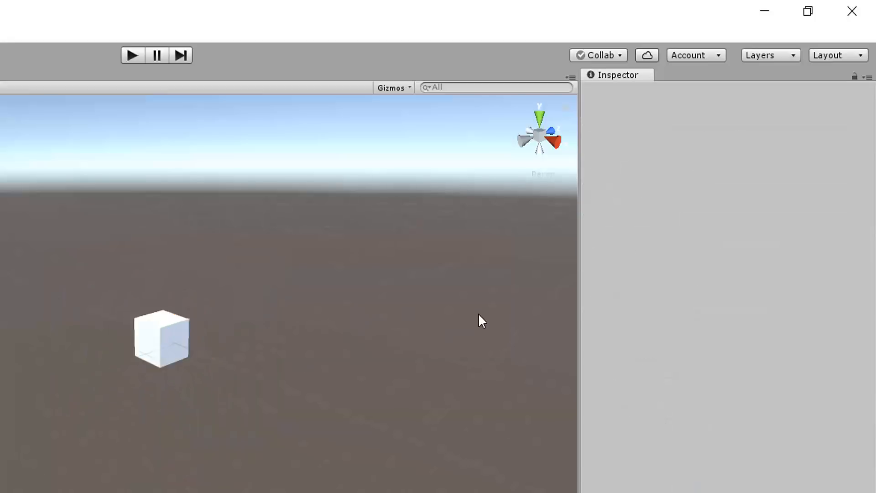
left_click(167, 348)
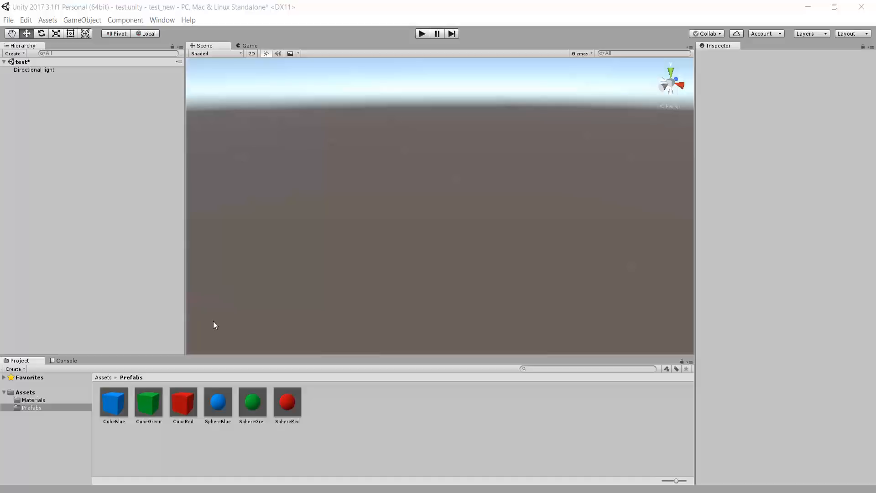
Step: Create a new asset label named Blue and assign it to the CubeBlue prefab
left_click(119, 401)
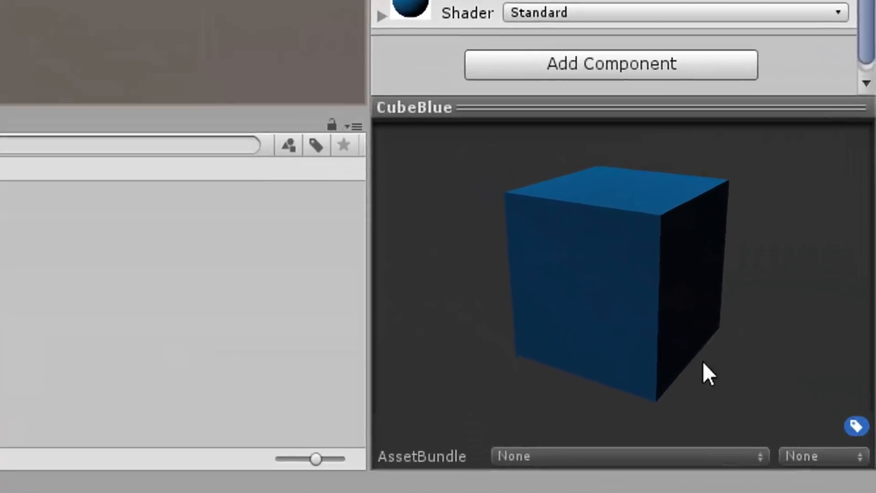
left_click(857, 426)
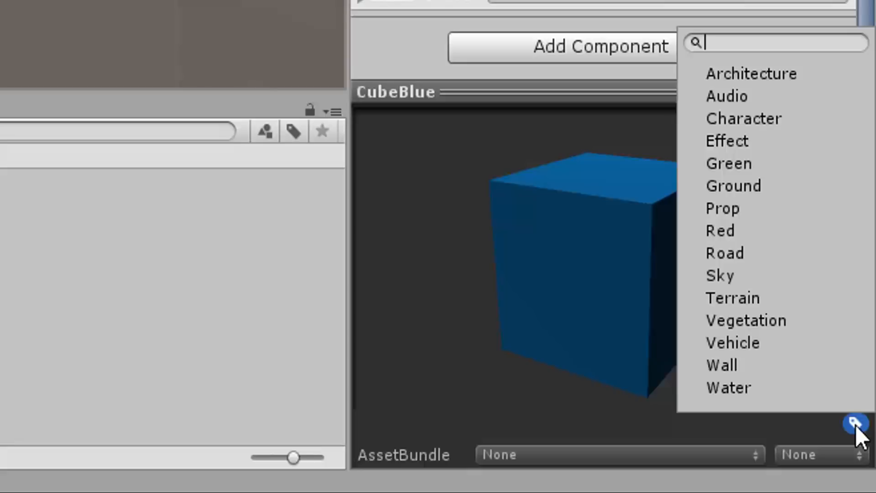
type("Blue")
key("Return")
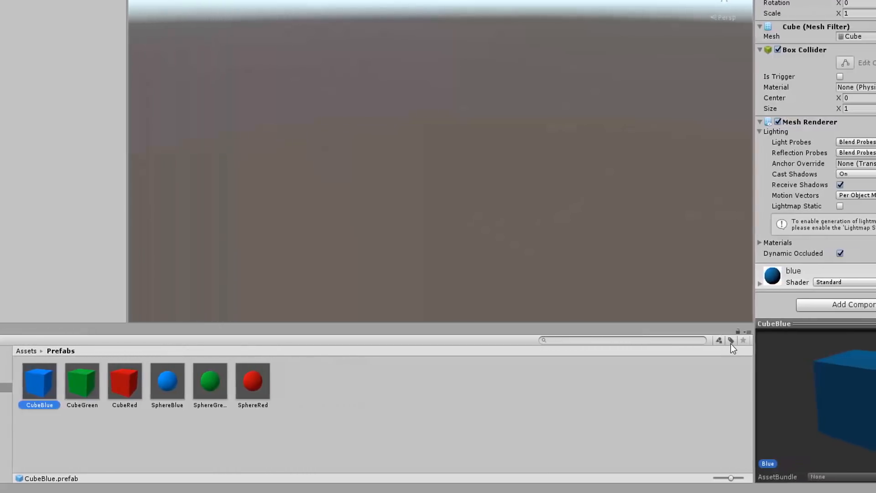
Step: Filter the project assets by the label Blue, and by the label Red
left_click(831, 341)
type("Blue")
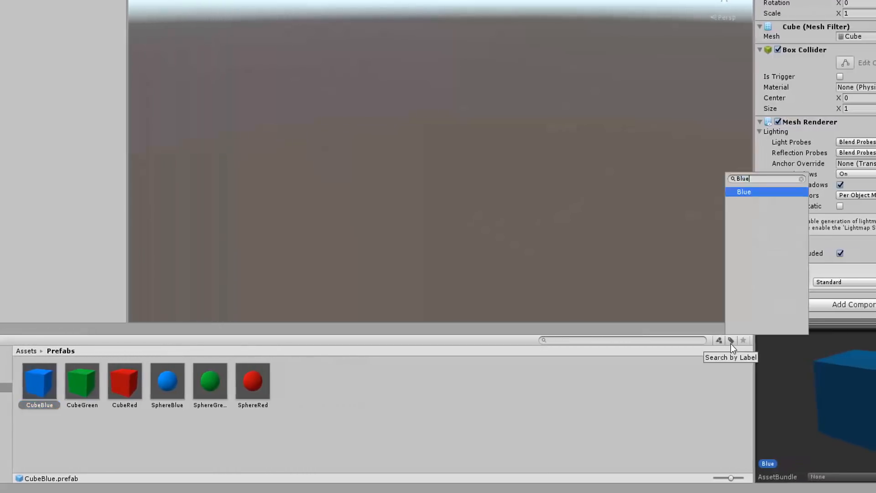
key("Return")
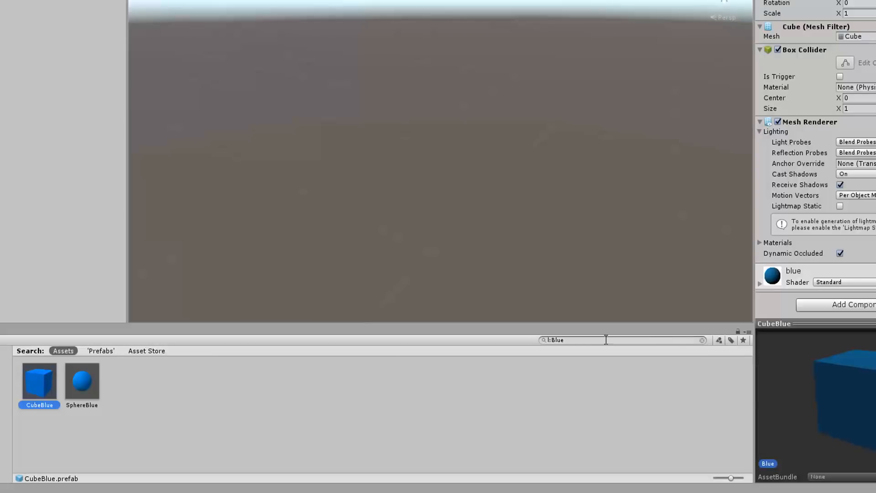
left_click(730, 342)
type("Red")
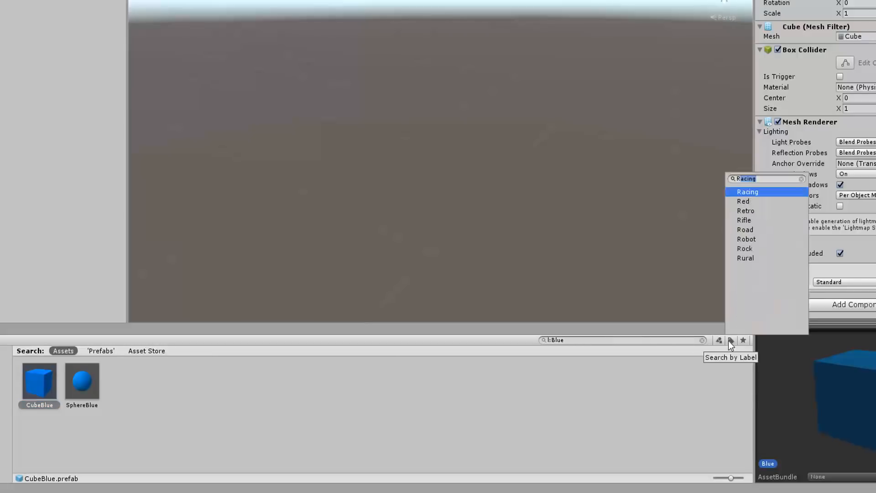
key("Return")
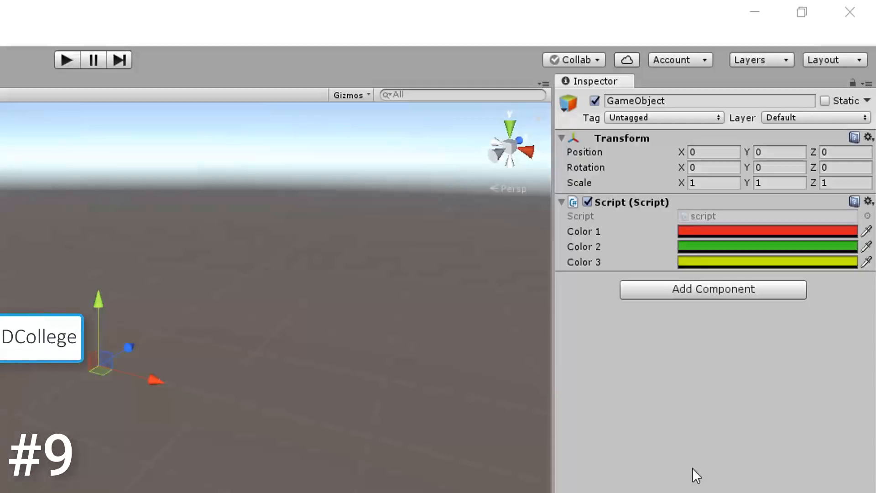
Step: Copy the Color 1 value of the script component and paste it into Color 2 and Color 3
right_click(690, 231)
left_click(716, 252)
right_click(725, 247)
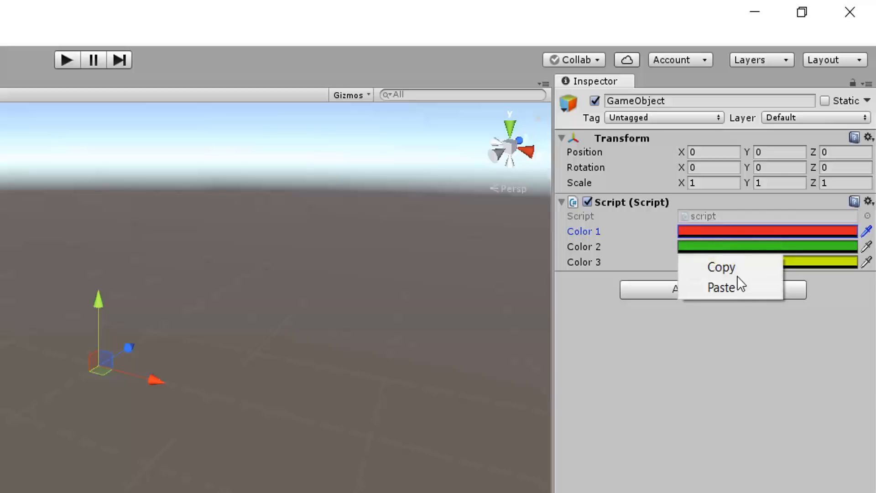
left_click(736, 285)
right_click(738, 259)
left_click(743, 303)
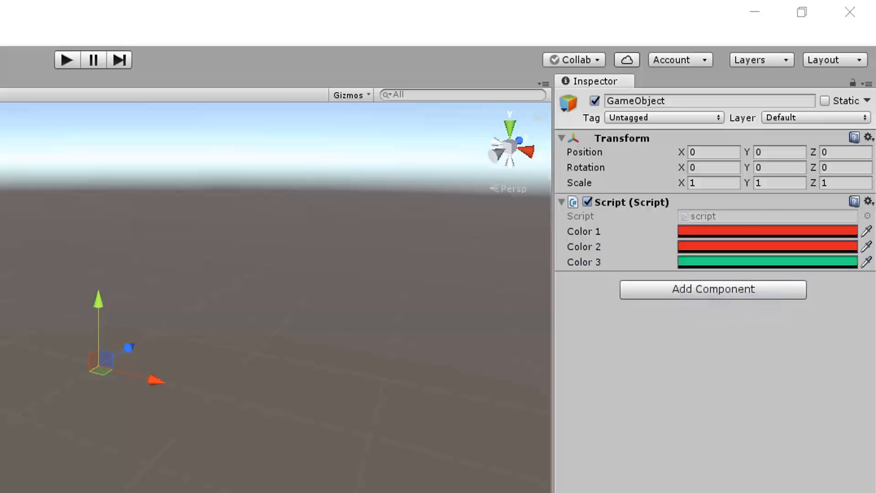
Step: Try different hues for Color 3 of the script component, including the blue 242DDF00
left_click_drag(0, 292, 417, 90)
left_click(450, 216)
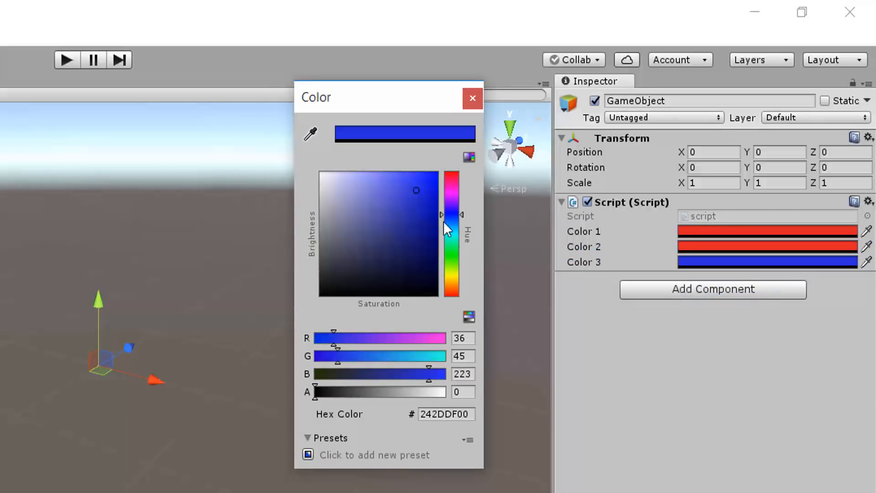
left_click(447, 251)
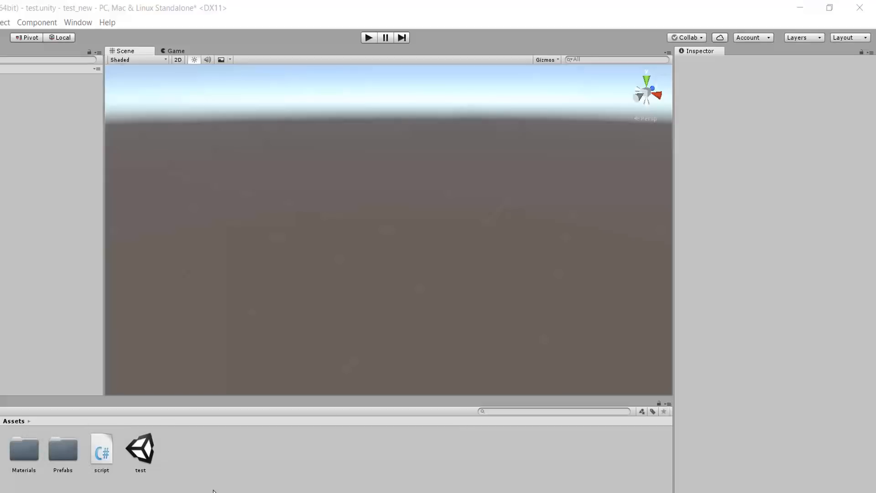
Step: Open the execution order settings from the C# script asset, add script to the custom order below Default Time and apply the change
left_click(102, 449)
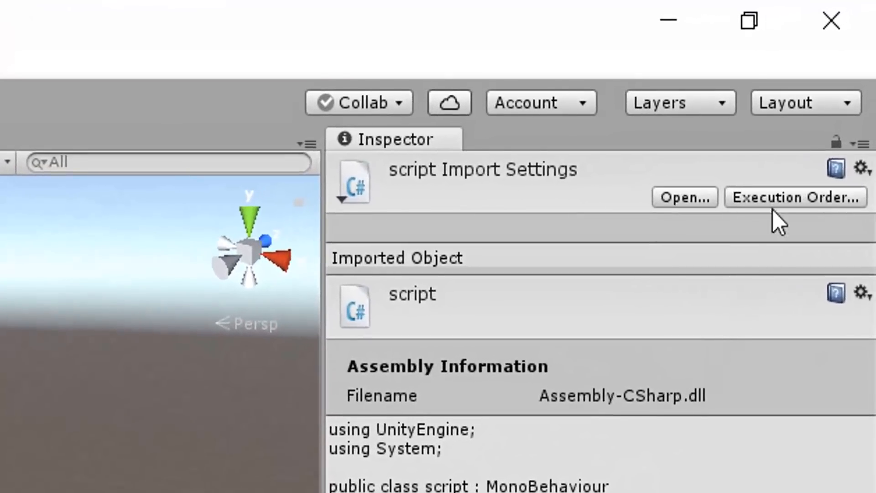
left_click(775, 200)
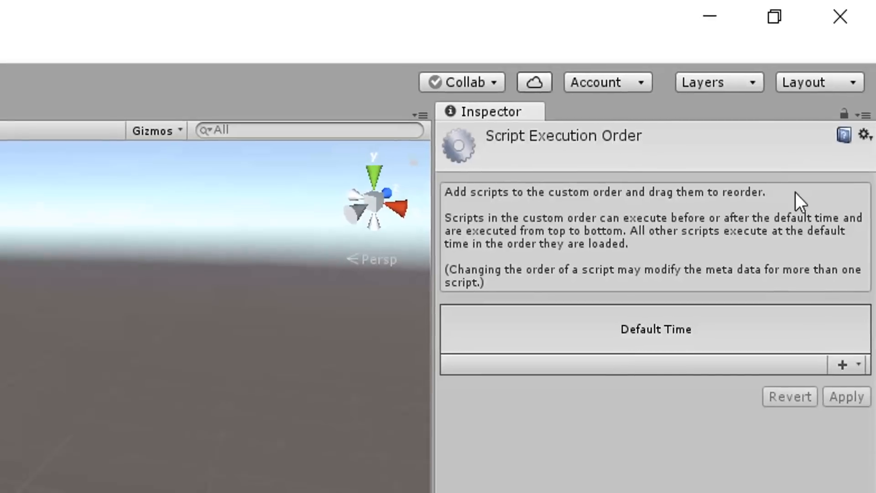
left_click(836, 370)
left_click(818, 394)
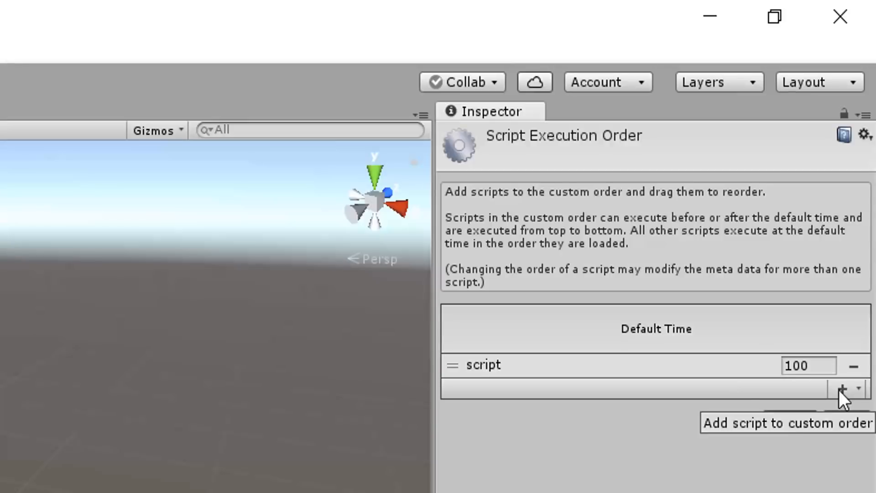
left_click(847, 420)
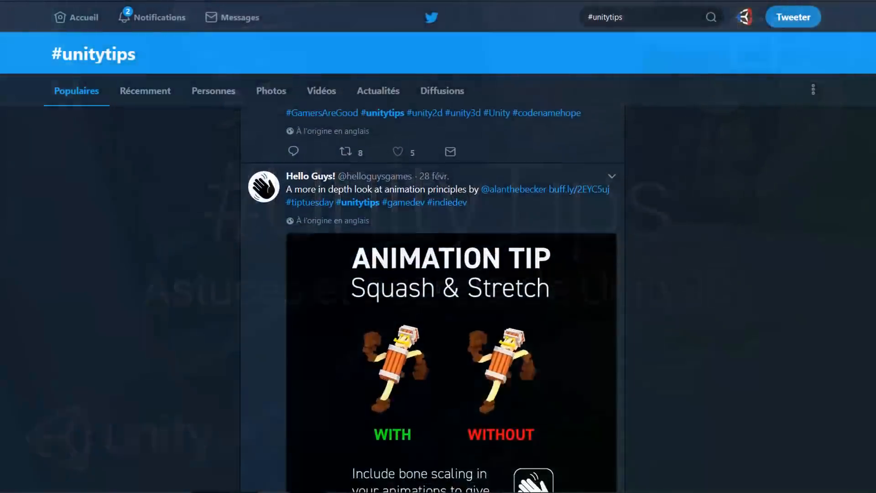
Step: Switch to Twitter and examine the popular posts under the hashtag #unitytips
scroll(452, 296, "down", 3)
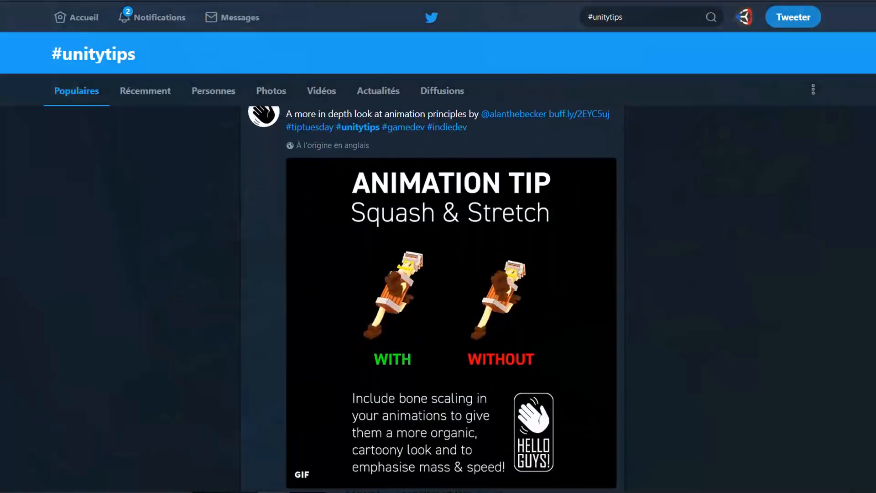
scroll(431, 299, "down", 6)
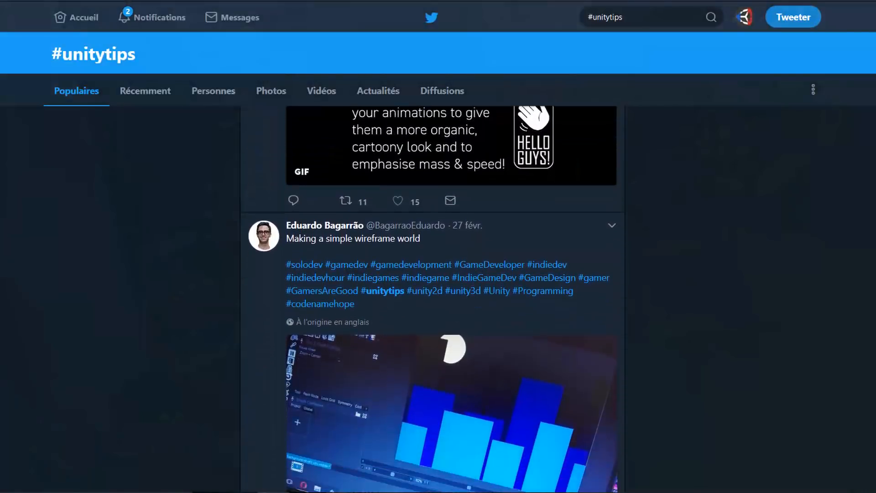
scroll(431, 299, "down", 6)
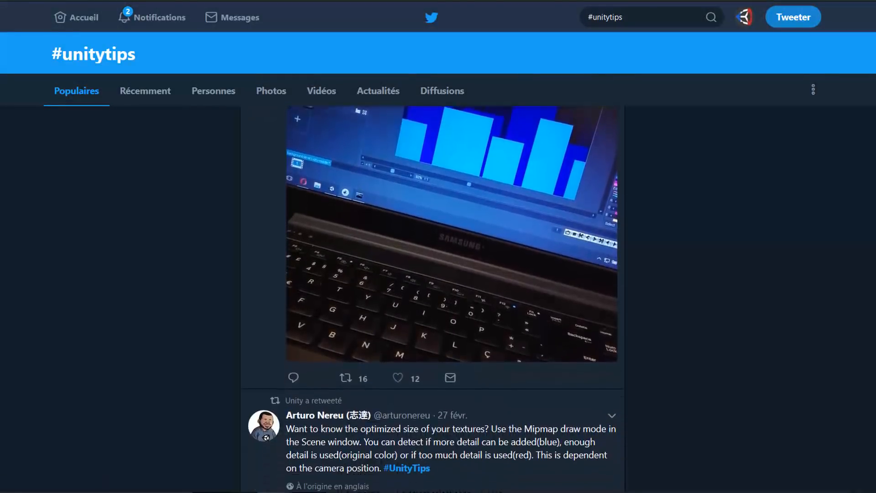
scroll(432, 299, "down", 6)
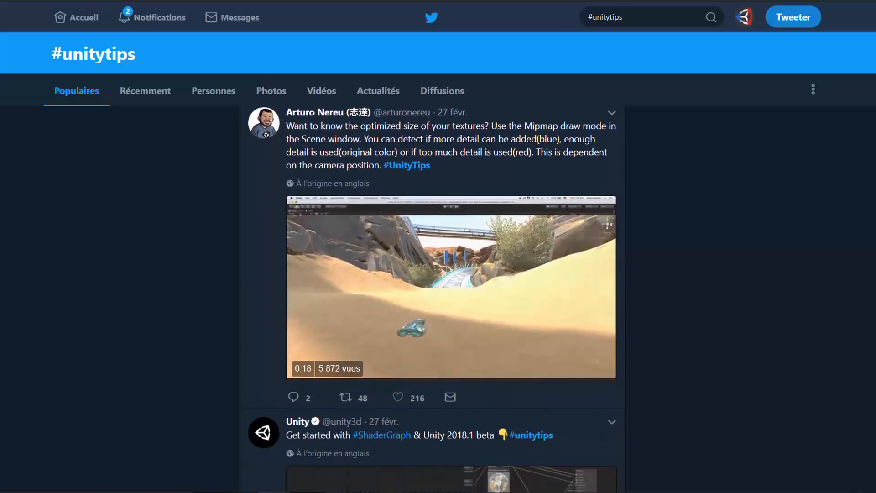
scroll(432, 299, "down", 6)
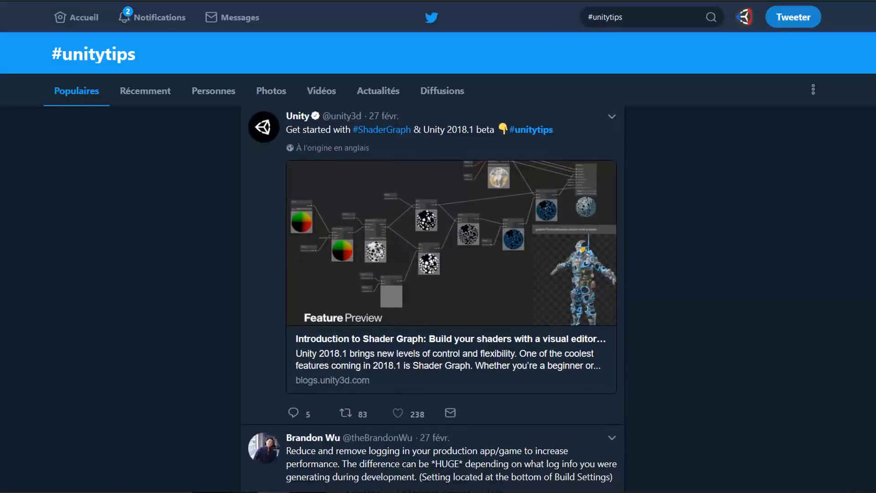
scroll(432, 299, "down", 6)
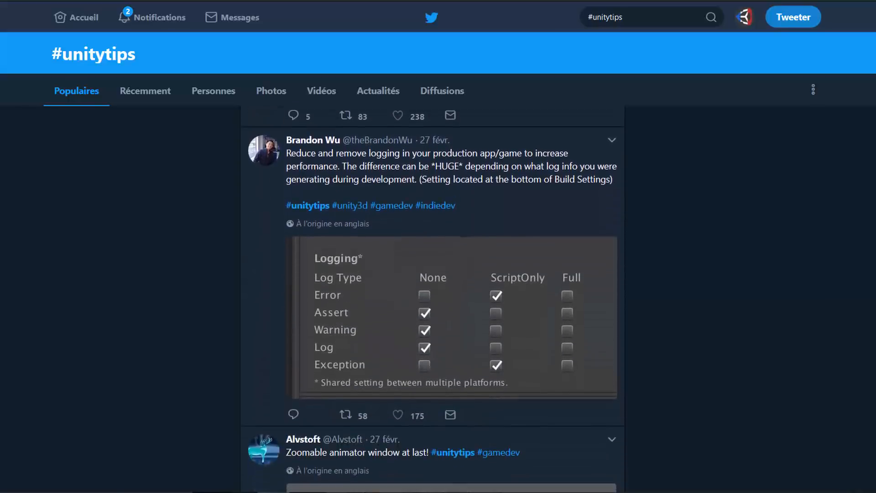
scroll(431, 299, "down", 4)
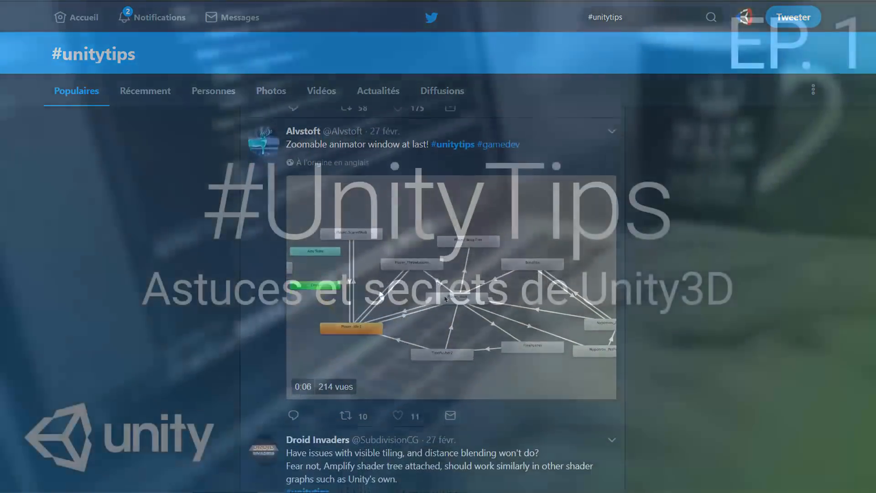